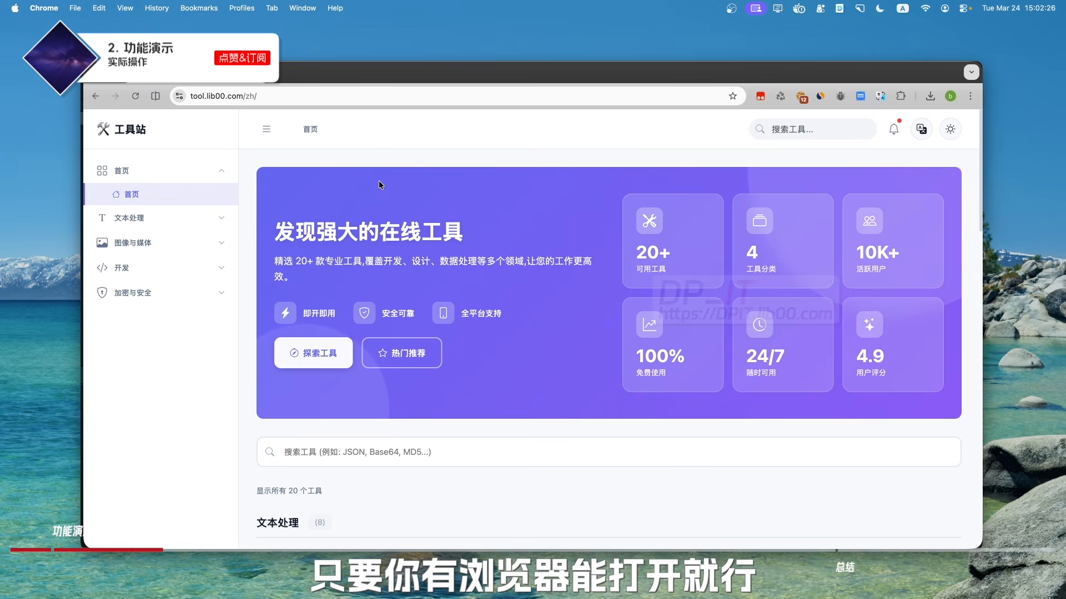
left_click(190, 96)
left_click_drag(190, 96, 281, 95)
left_click(444, 165)
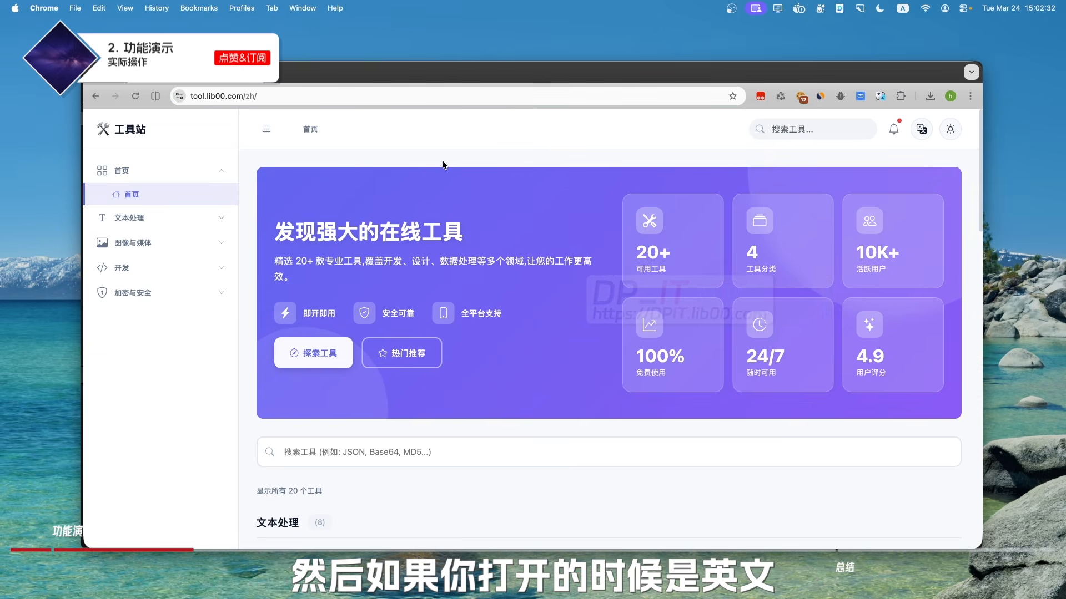
left_click(921, 129)
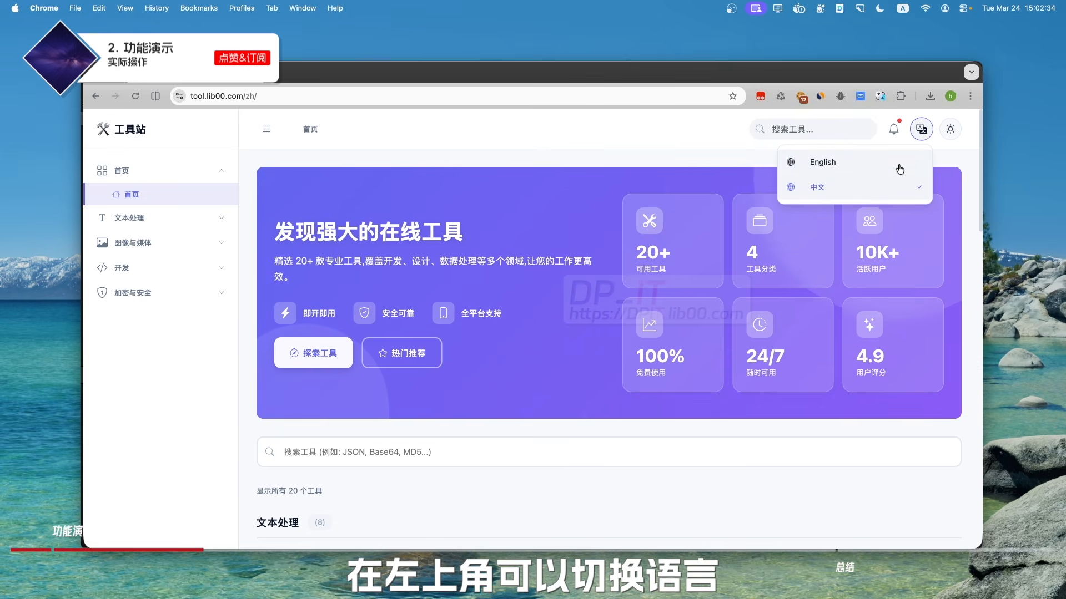
left_click(557, 164)
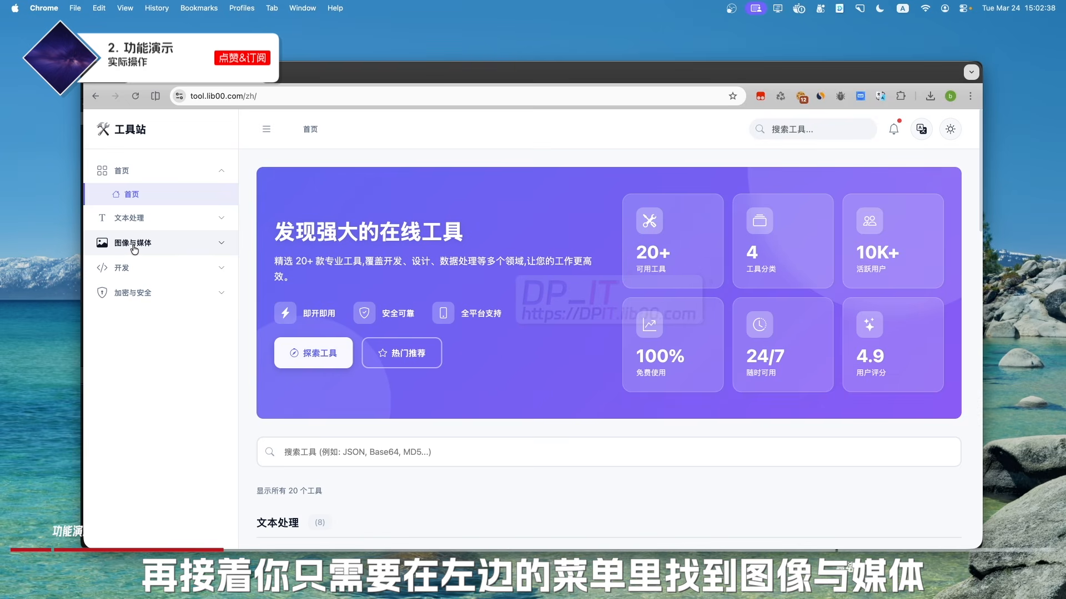
- Open the 图片编辑 tool from the 图像与媒体 category and collapse the site's navigation sidebar
left_click(160, 248)
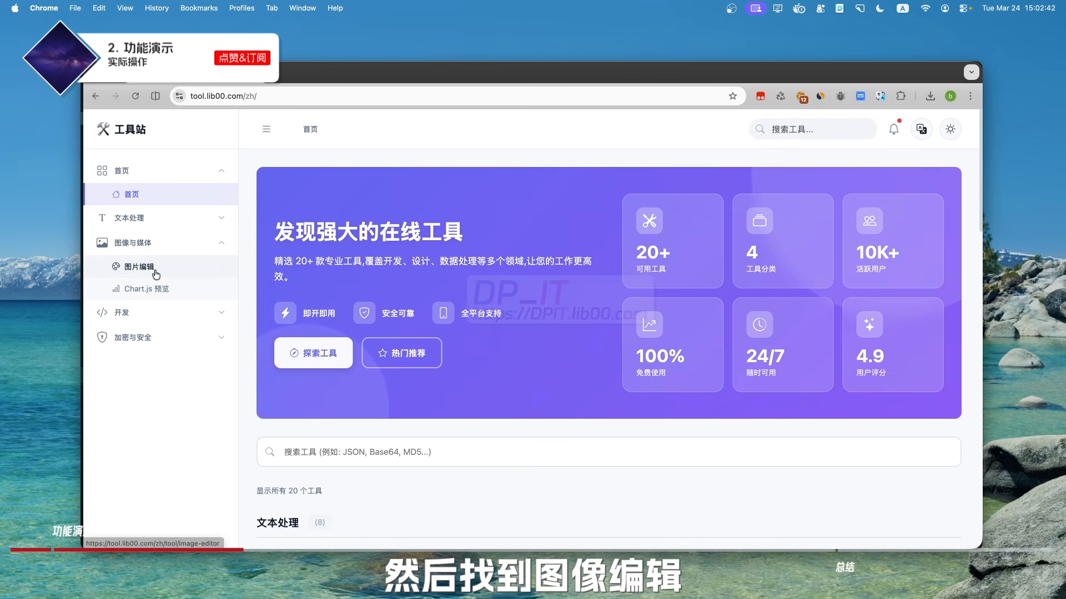
left_click(155, 272)
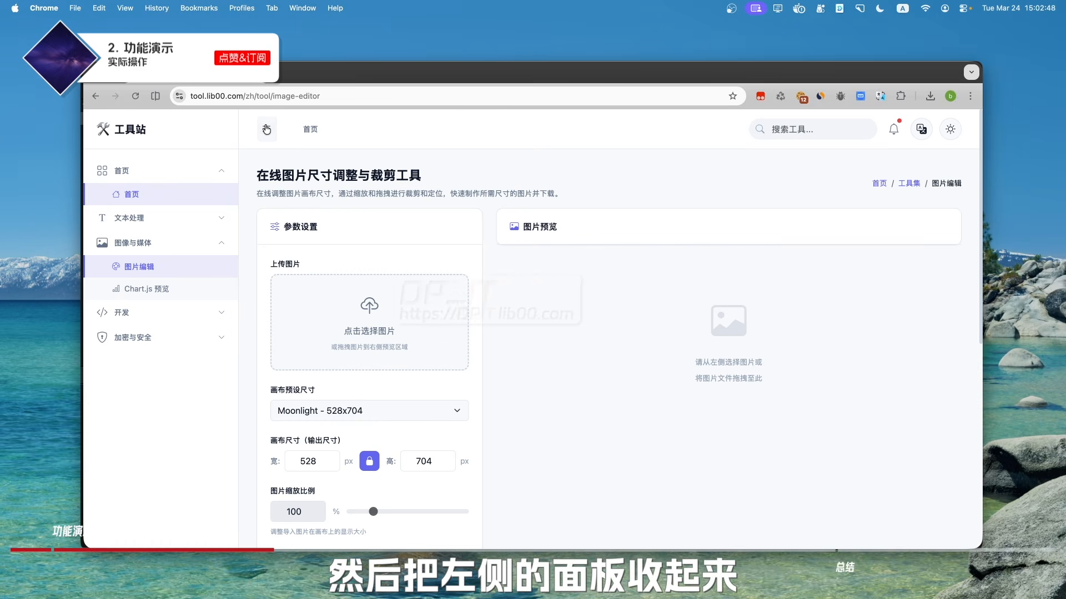
left_click(267, 128)
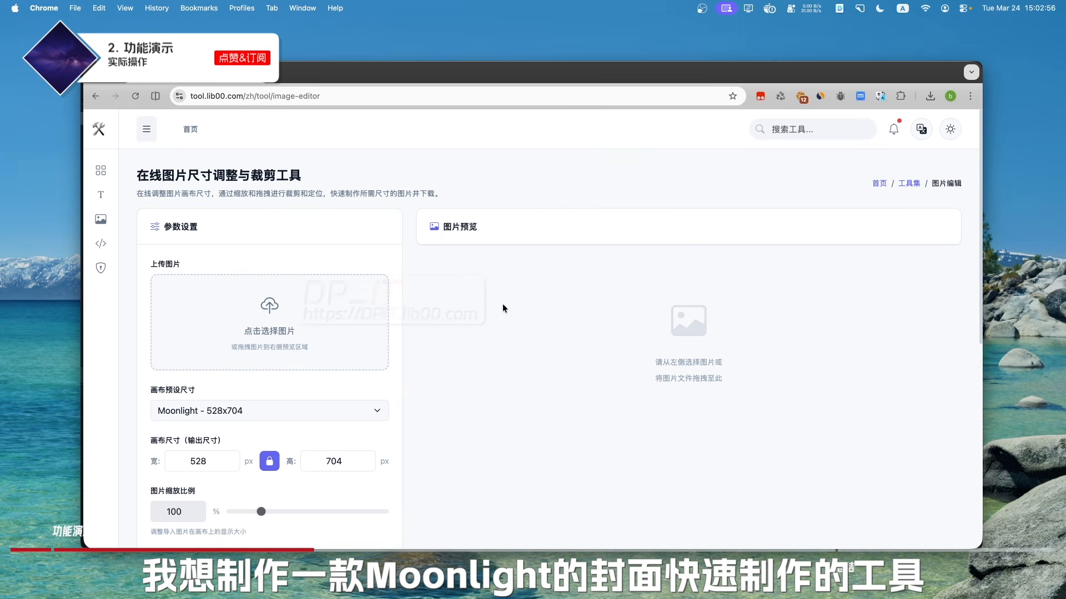
- Upload mc-cover.jpg from the 5.16.13 folder into the image editor
scroll(457, 307, "down", 2)
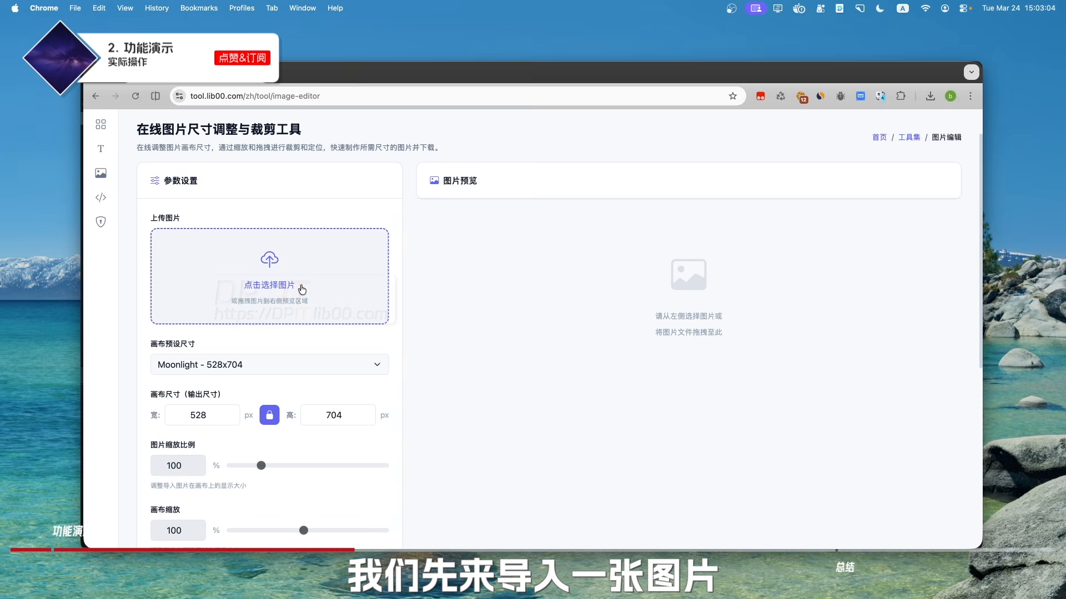
left_click(296, 292)
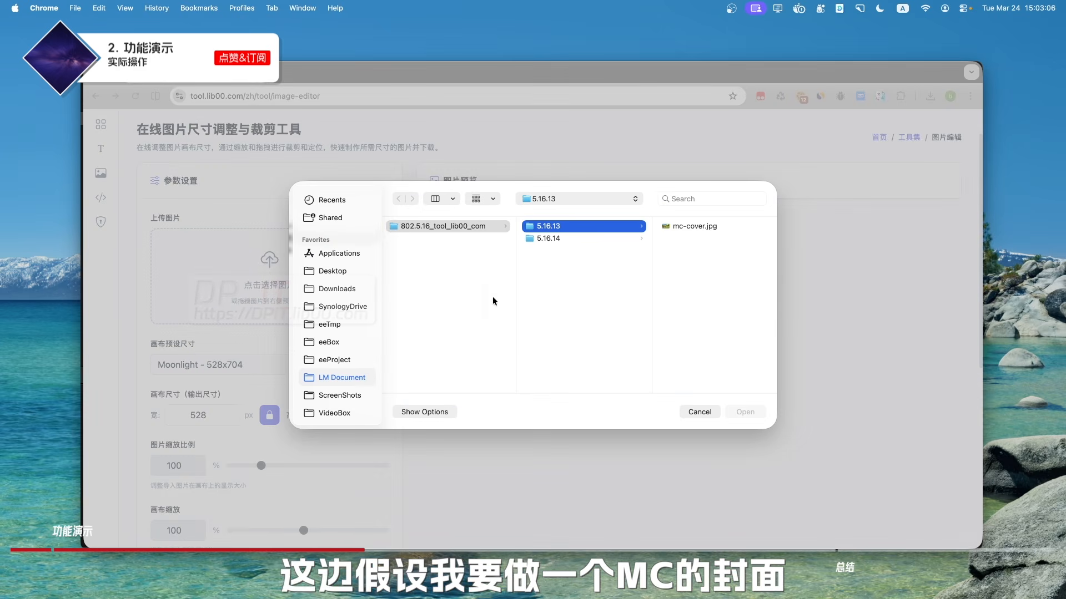
left_click(701, 225)
left_click(752, 413)
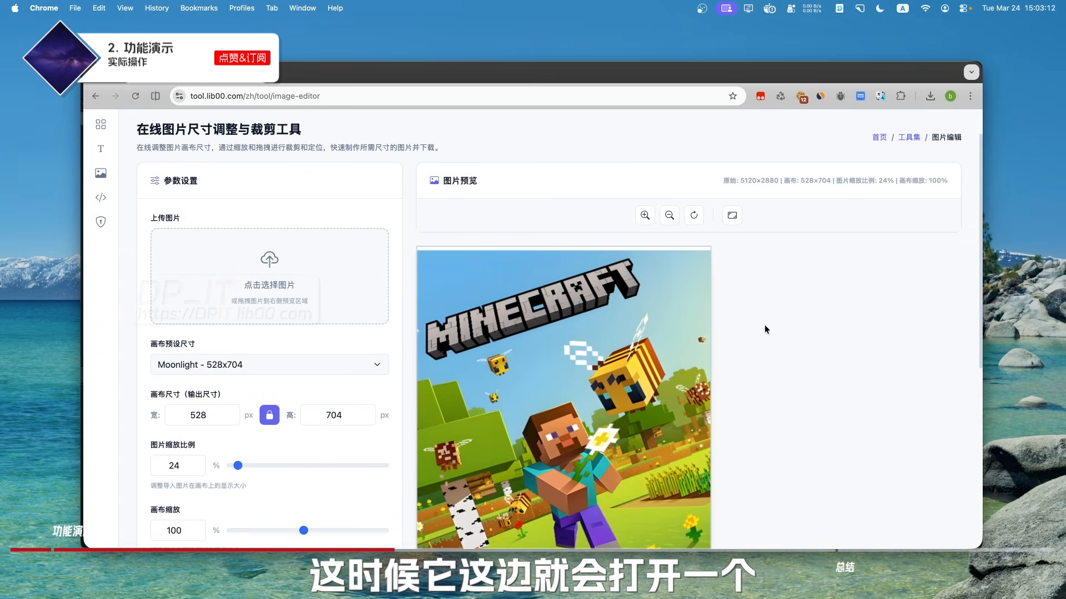
- Try the Default - 200x200 canvas preset and return to the Moonlight - 528x704 preset
scroll(764, 325, "down", 4)
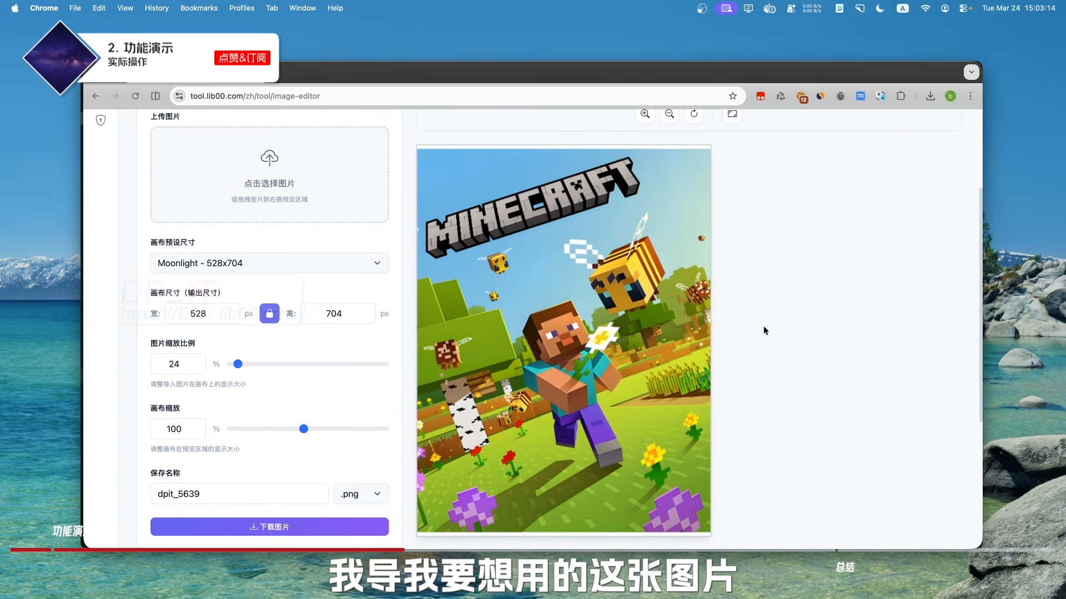
left_click(220, 264)
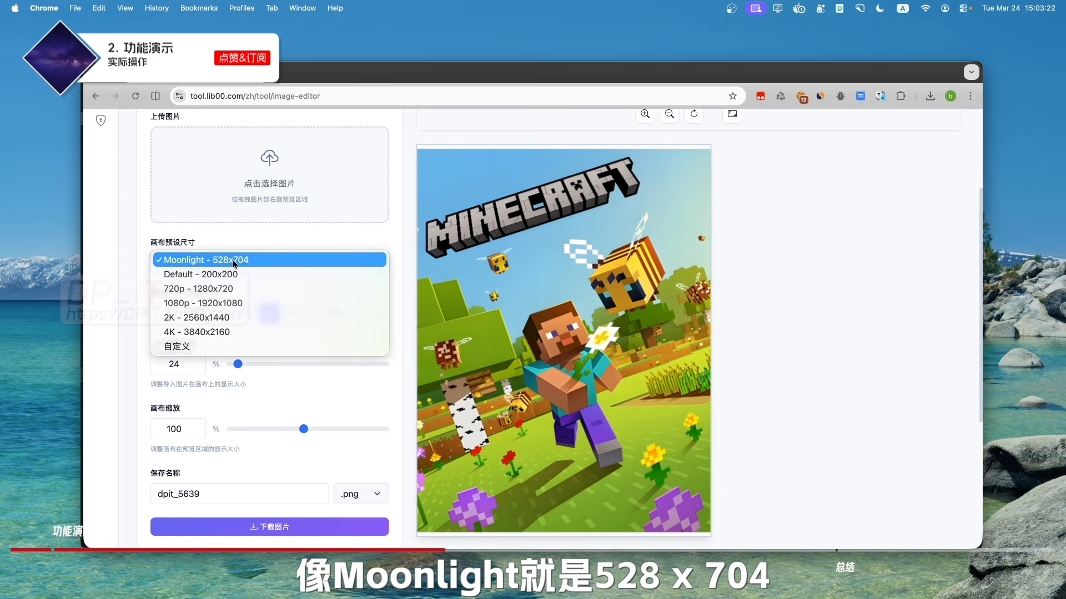
left_click(255, 258)
left_click(260, 257)
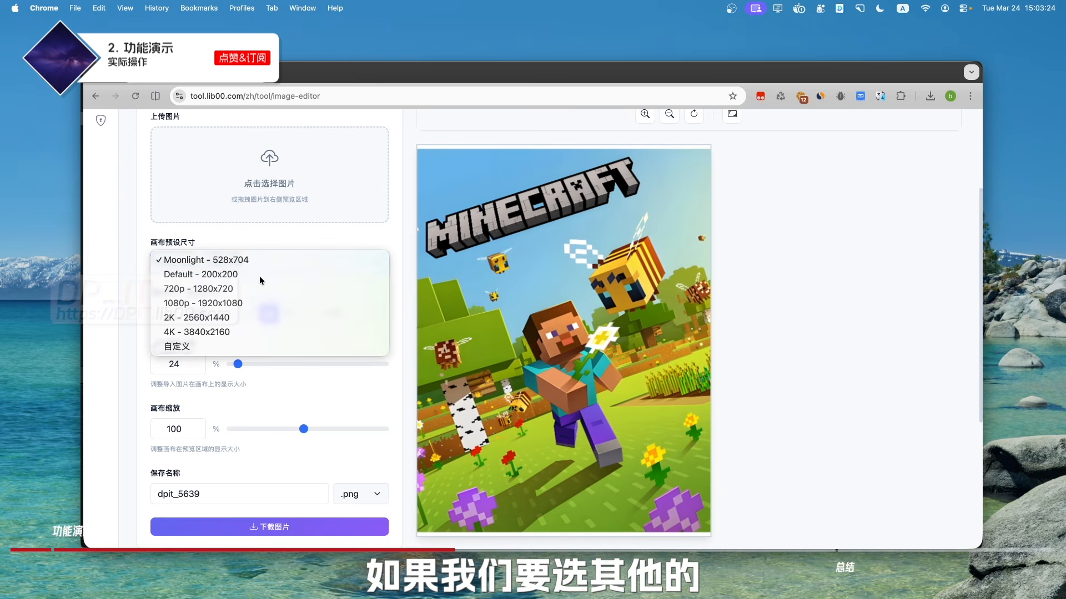
left_click(259, 276)
left_click(280, 260)
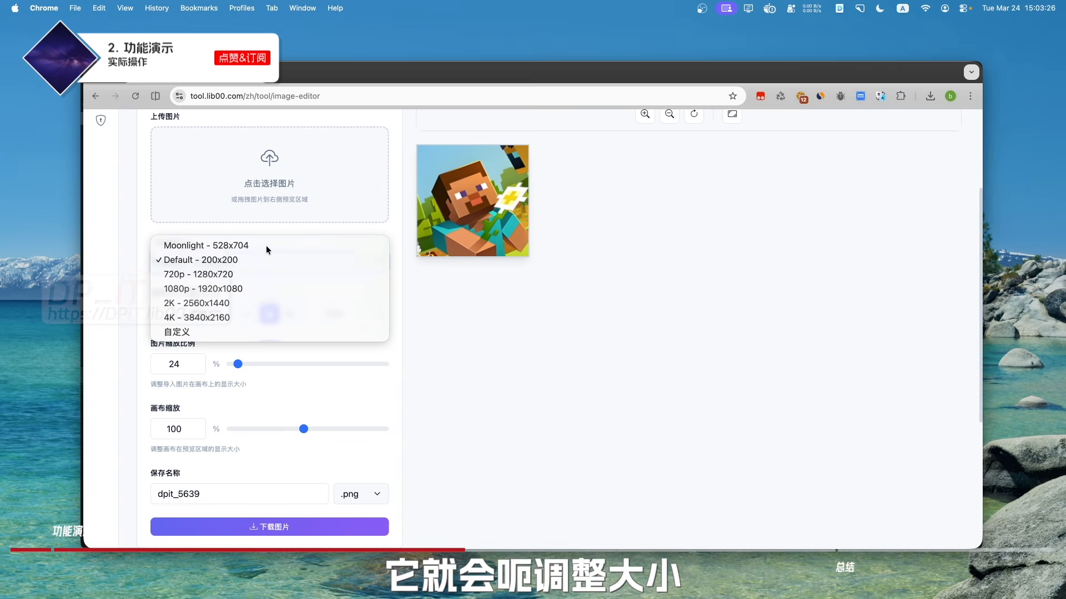
left_click(266, 245)
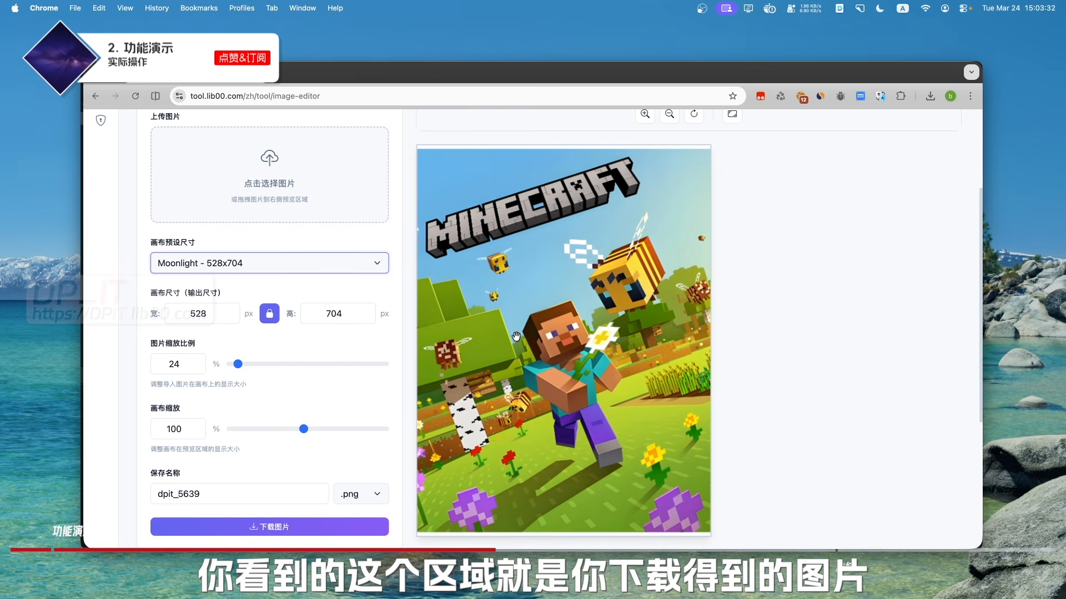
- Set the image scale (图片缩放比例) to 27% and the canvas zoom (画布缩放) to 95%
left_click(214, 313)
left_click(333, 314)
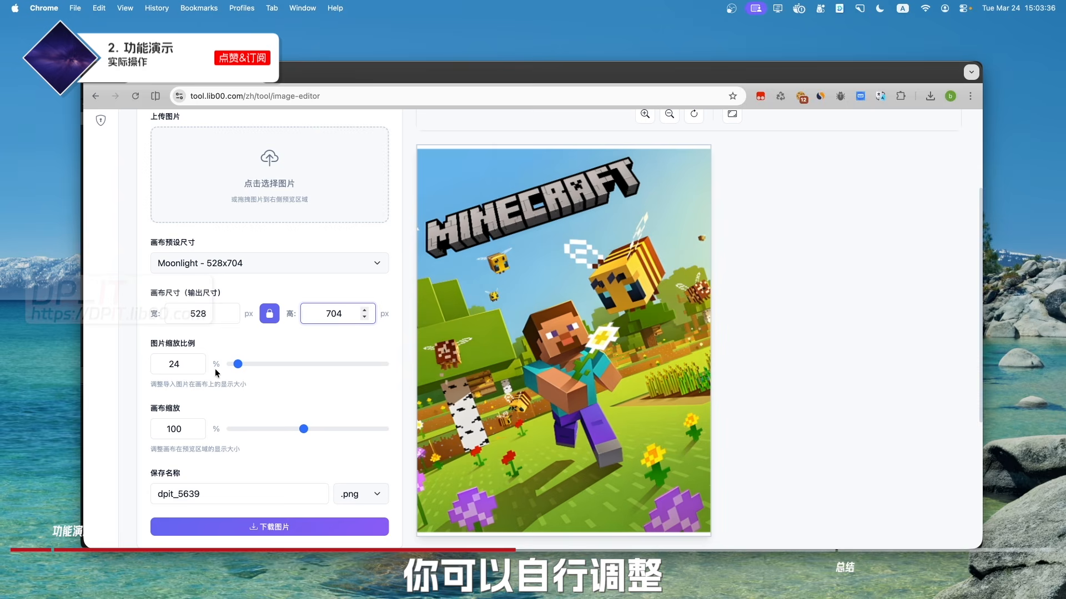
left_click_drag(238, 366, 240, 367)
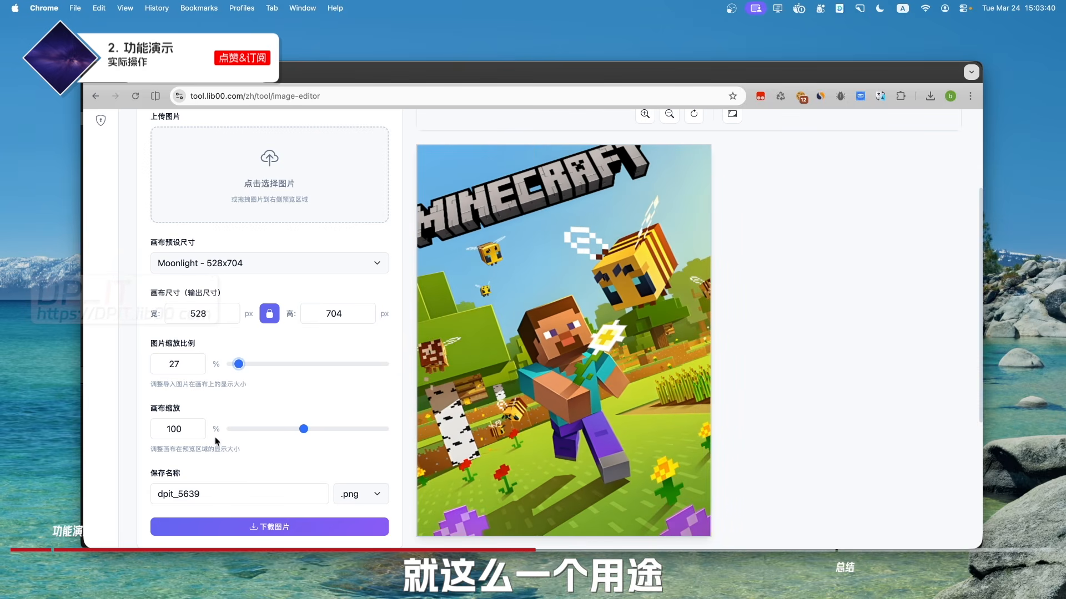
mouse_move(304, 431)
left_mouse_down()
mouse_move(291, 433)
mouse_move(300, 434)
left_mouse_up()
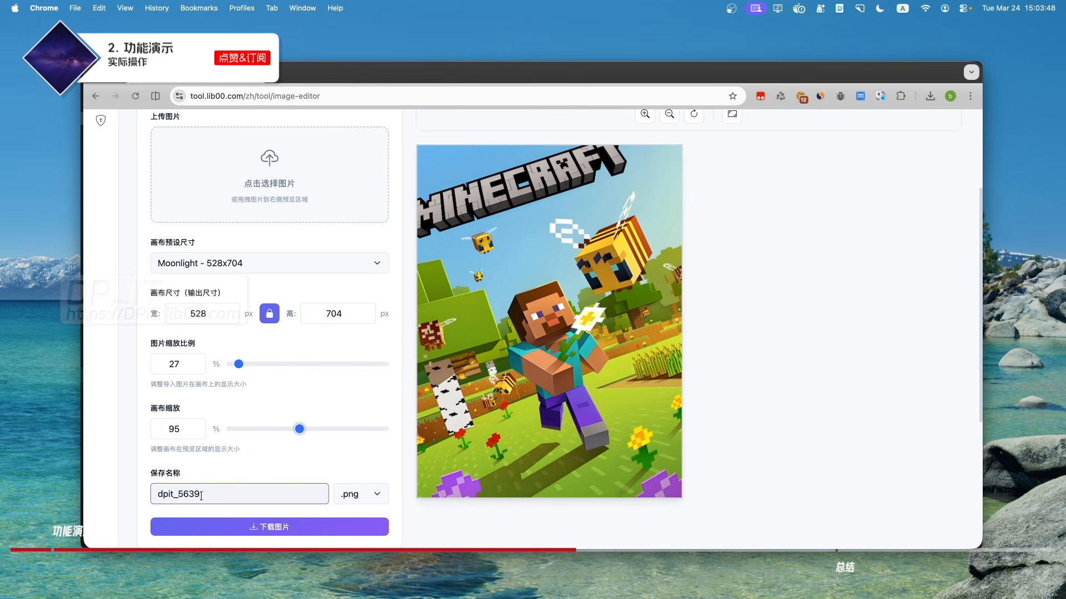
- Choose .png as the save format for the image
left_click(360, 494)
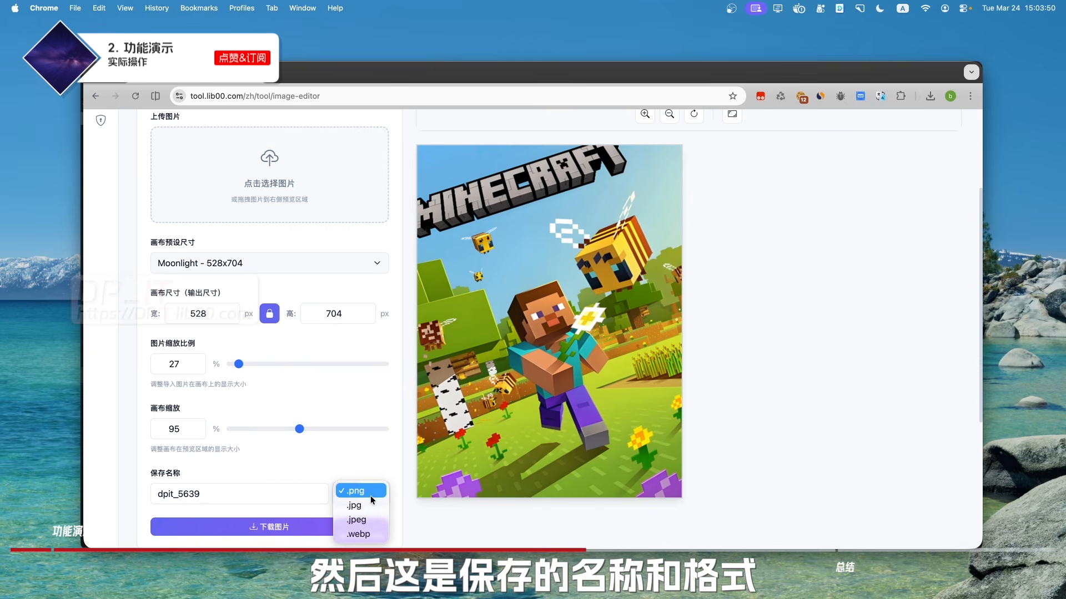
left_click(355, 489)
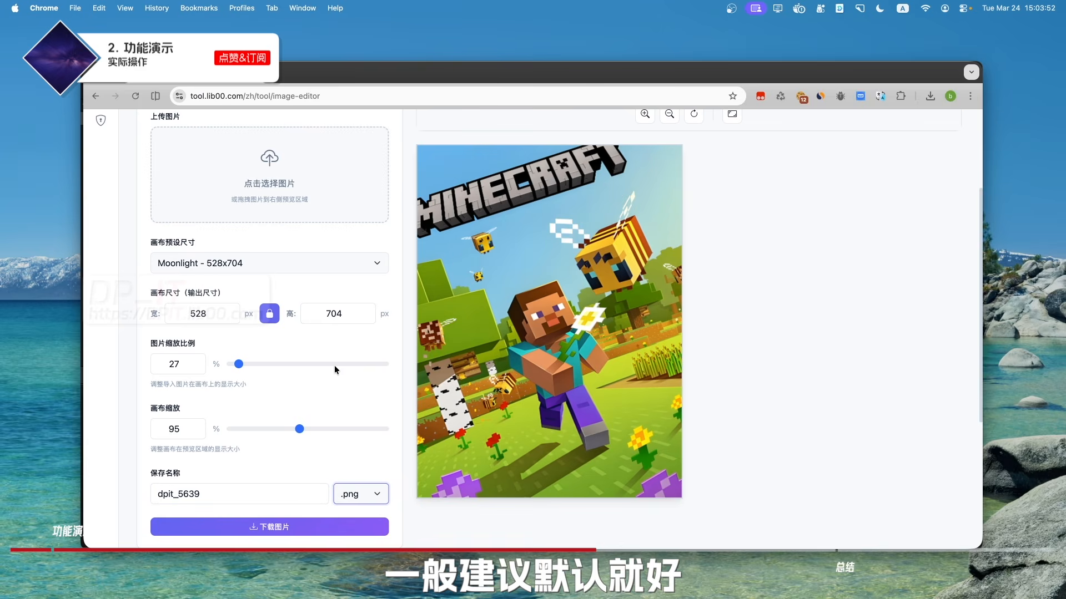
- Reposition the picture in the canvas so the whole MINECRAFT title fits, and set the image scale to 26%
scroll(881, 282, "up", 1)
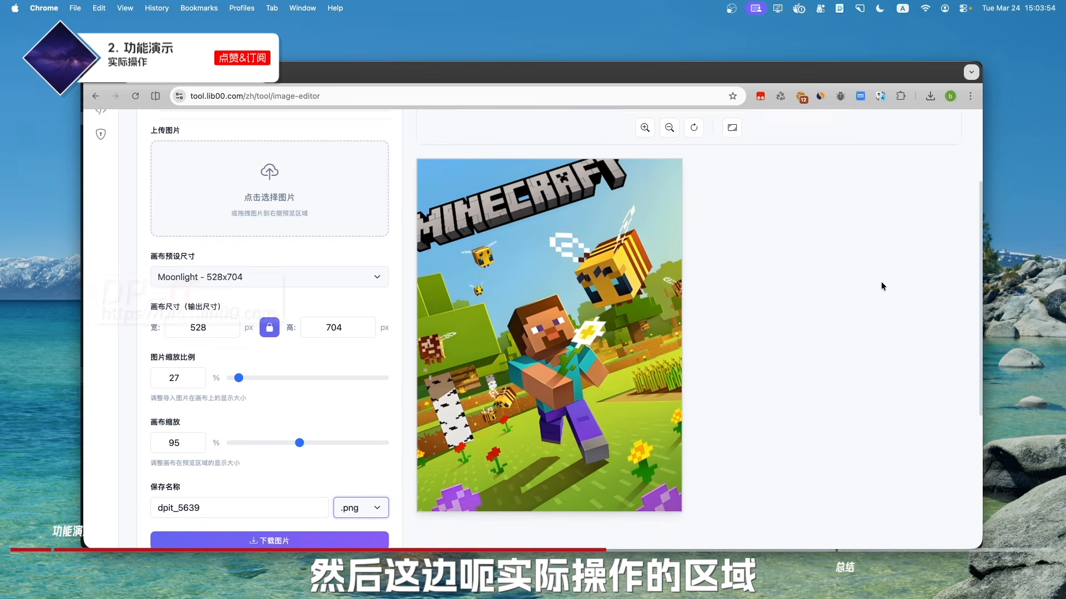
left_click_drag(543, 330, 579, 344)
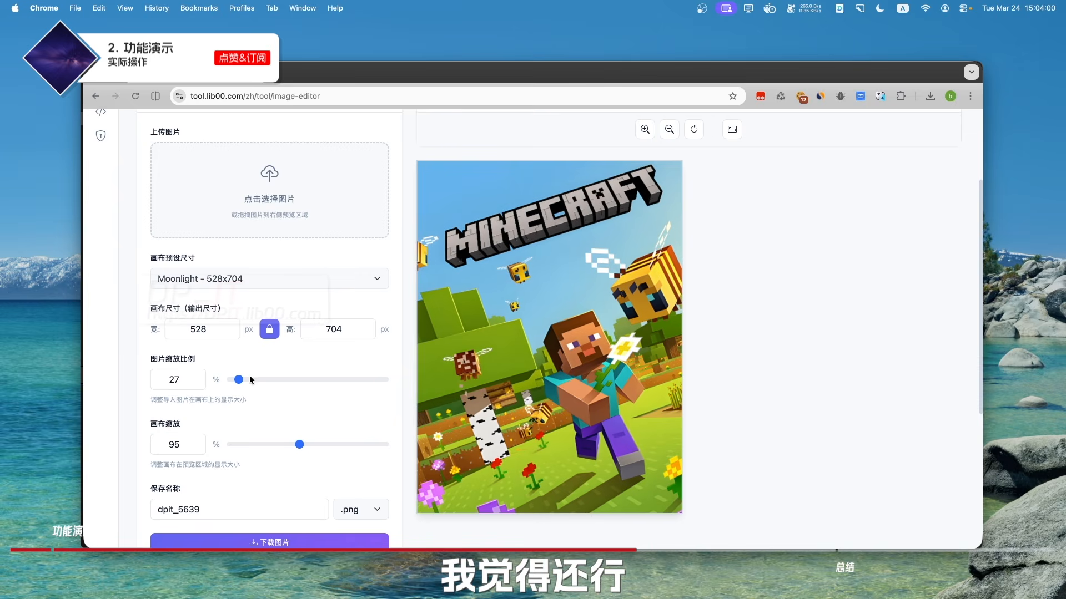
left_click_drag(237, 382, 239, 383)
left_click_drag(565, 373, 569, 366)
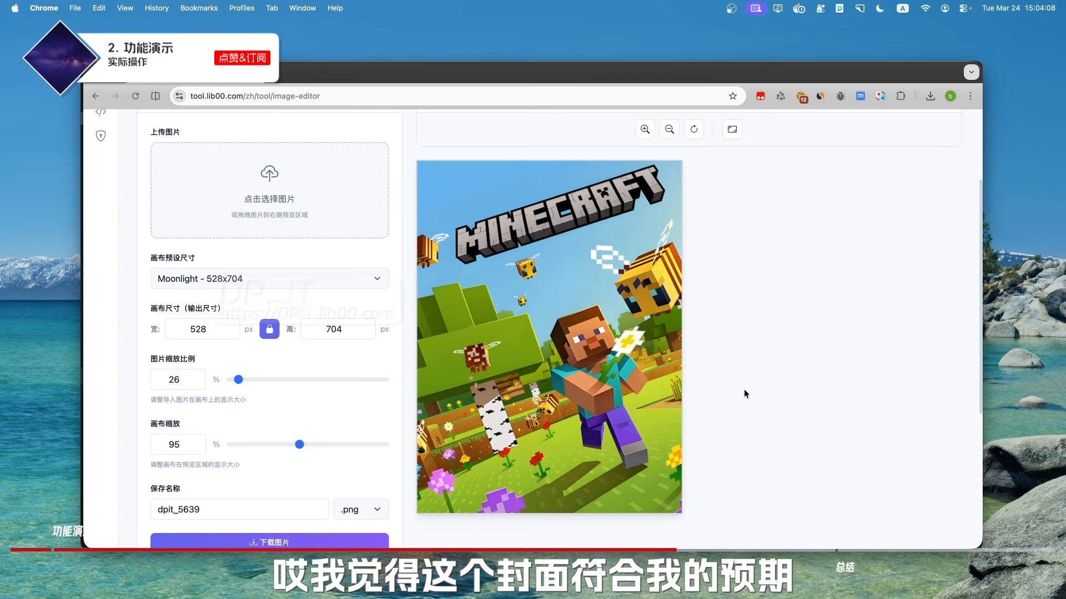
- Download the finished cover image as dpit_5639.png
scroll(739, 392, "down", 2)
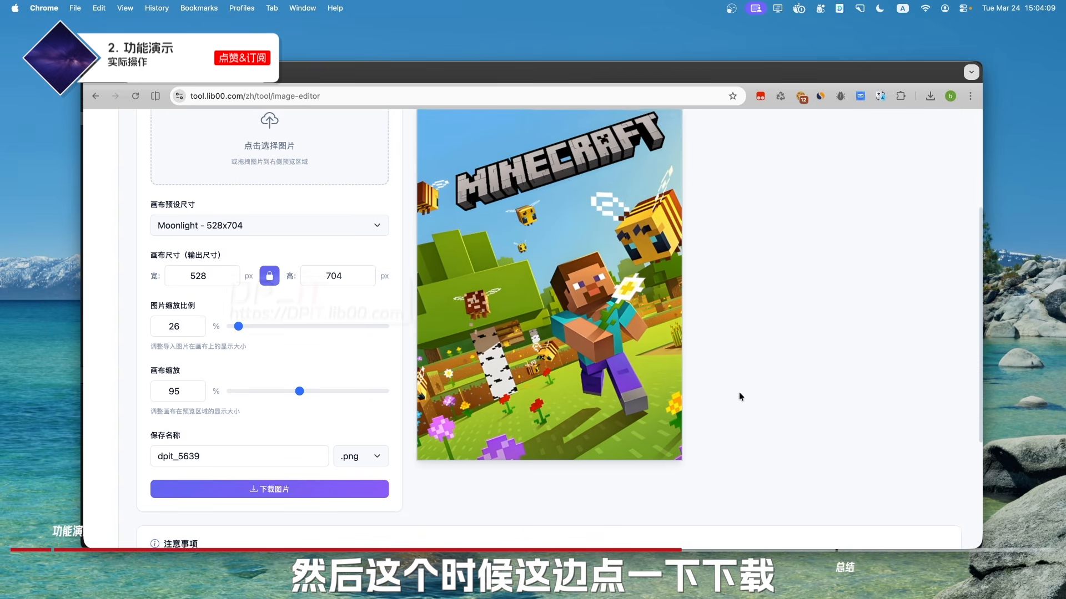
left_click(304, 492)
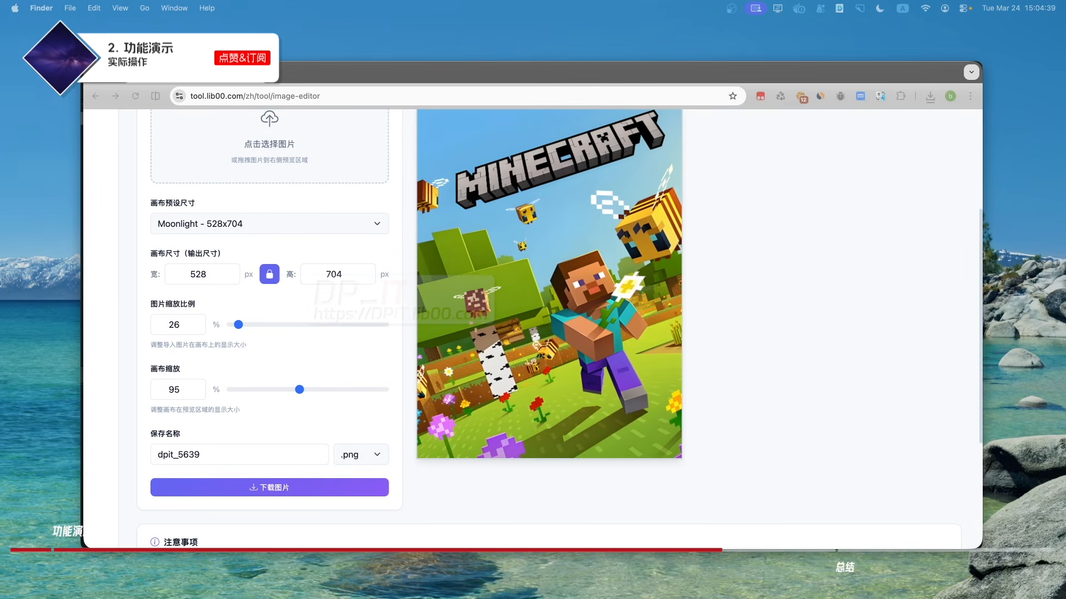
- Switch to Finder and preview the downloaded dpit_5639.png beside the editor, keeping the canvas in view for comparison
left_click_drag(326, 246, 493, 248)
left_click(355, 287)
left_click_drag(399, 251, 907, 244)
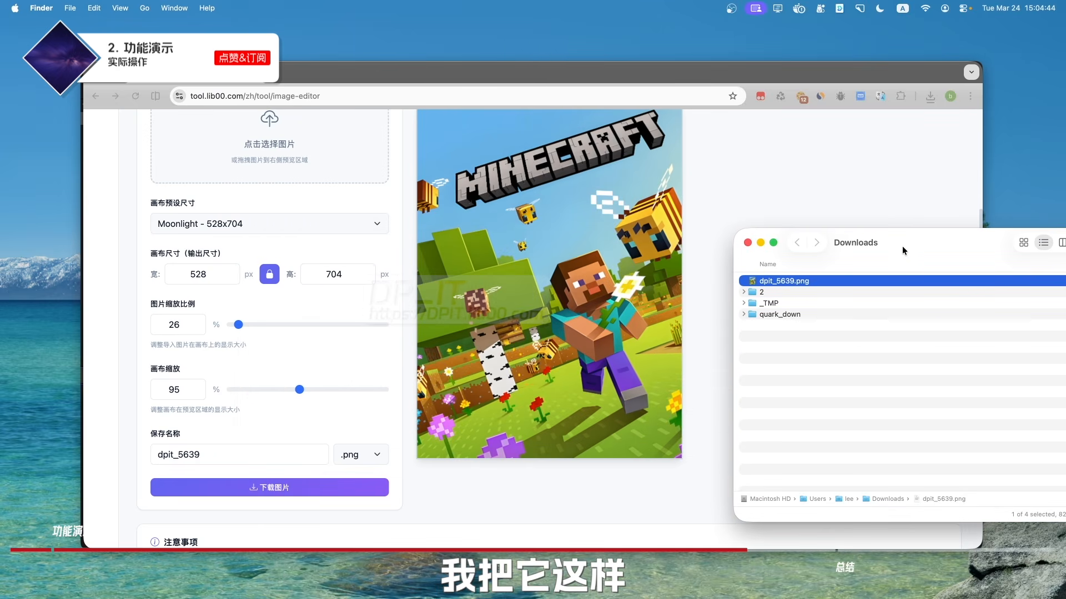
key("space")
left_click_drag(493, 105, 205, 98)
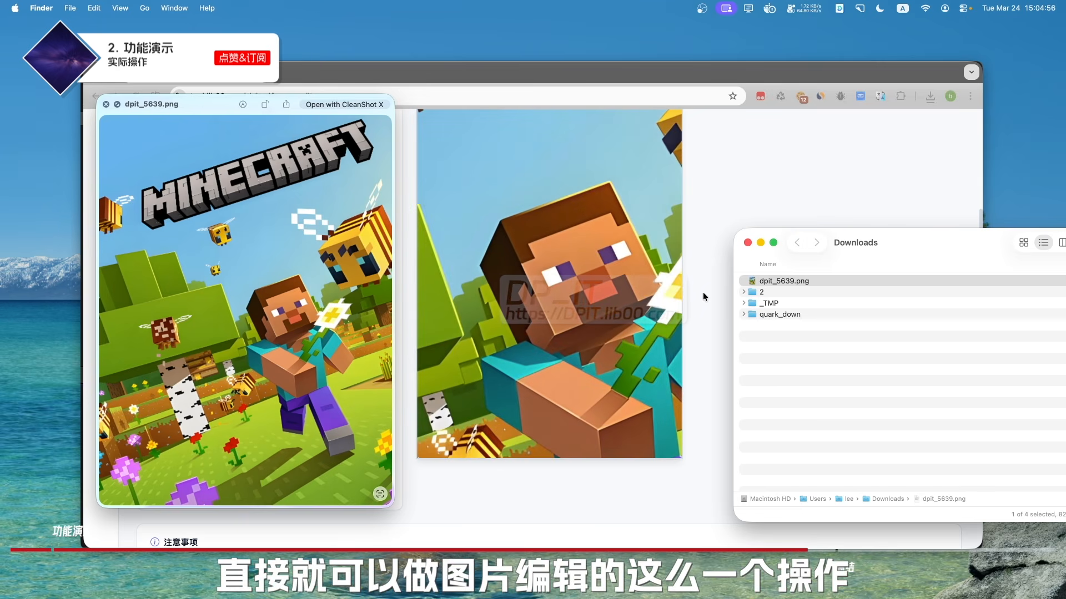
scroll(702, 292, "up", 2)
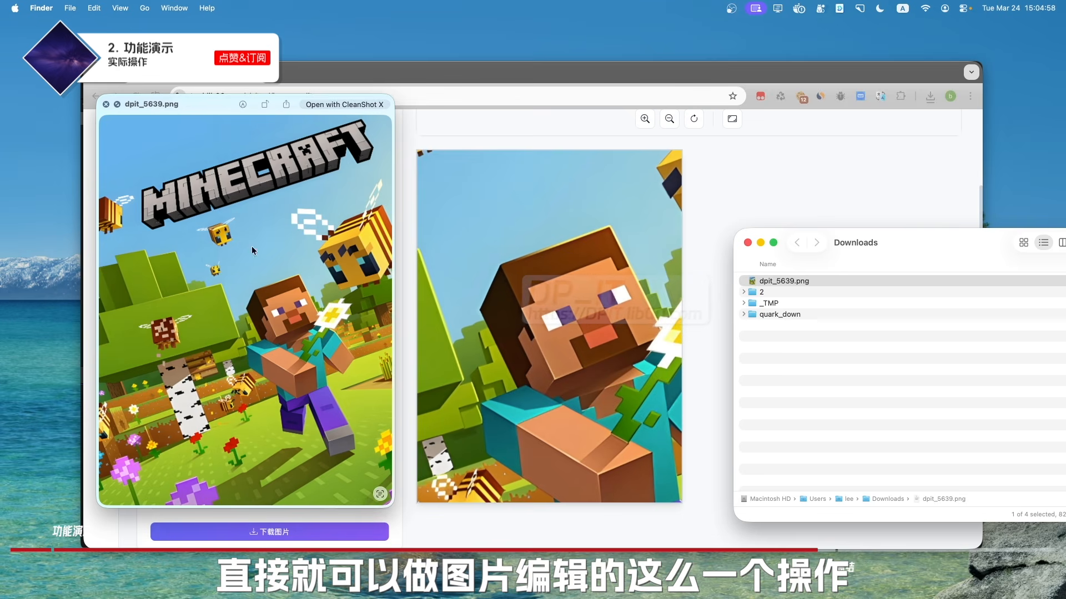